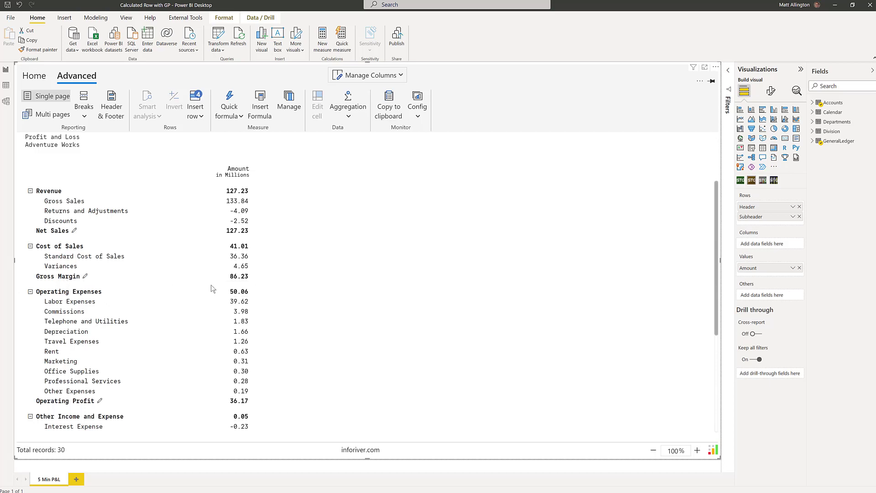
pyautogui.click(66, 279)
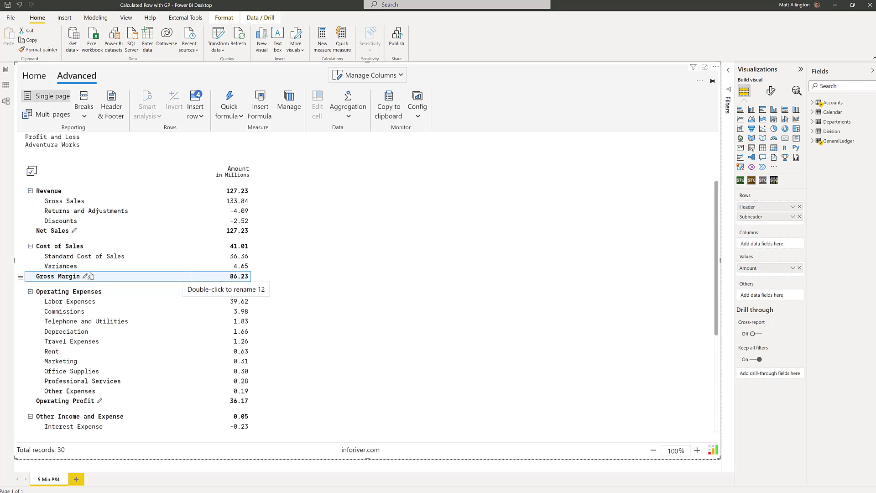
pyautogui.click(85, 276)
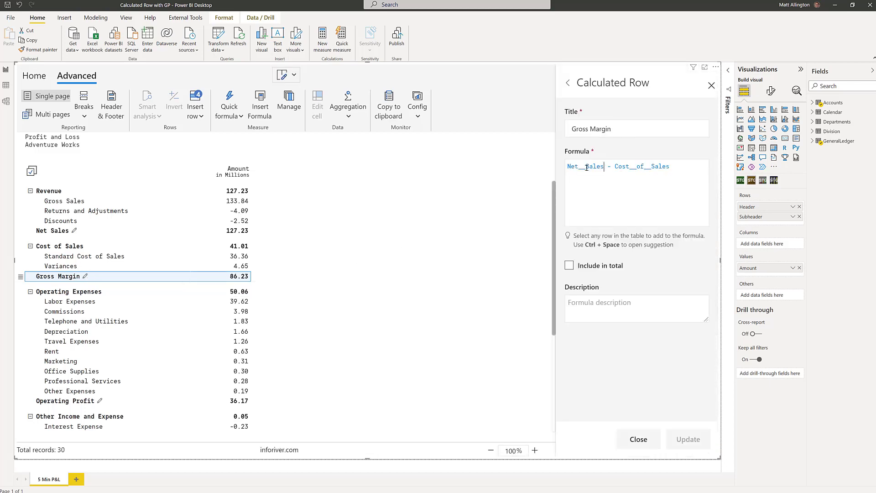
pyautogui.doubleClick(606, 167)
pyautogui.click(80, 231)
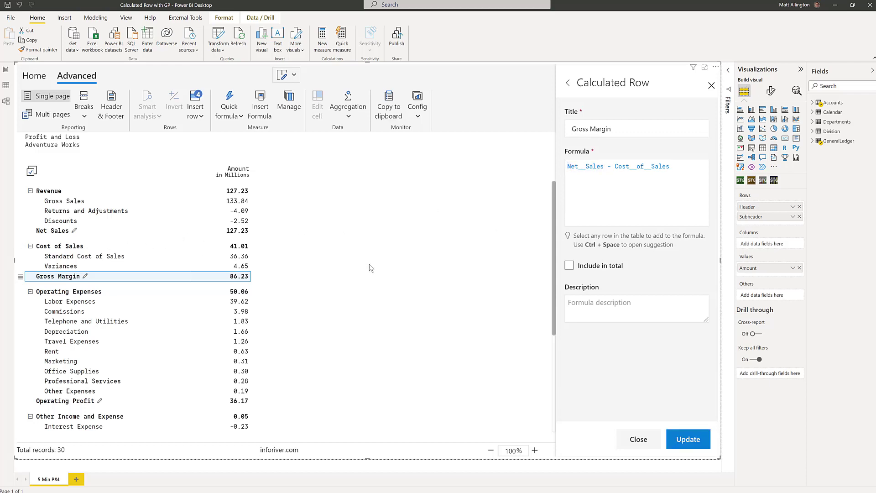
pyautogui.click(639, 439)
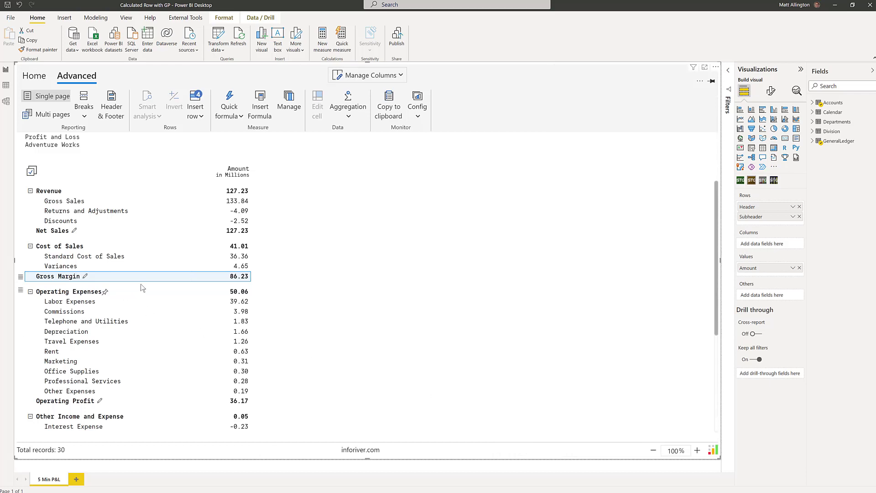
# Step: Insert a calculated row below Gross Margin titled 'Gross Margin % of NSR'
pyautogui.click(21, 276)
pyautogui.moveTo(55, 340)
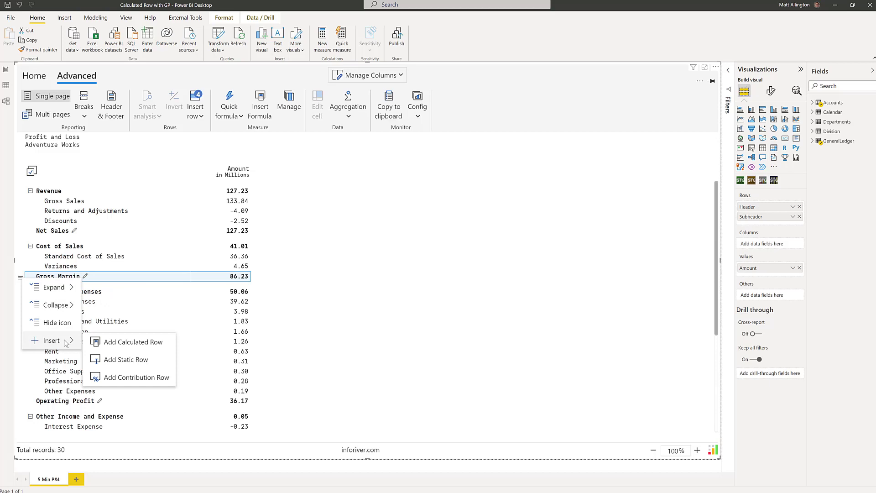
pyautogui.click(118, 343)
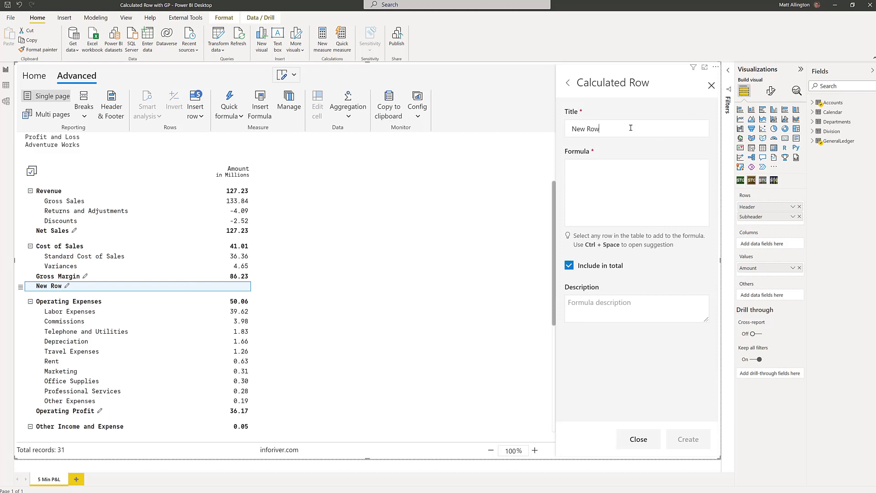
pyautogui.hotkey('ctrl', 'a')
pyautogui.write('Gross Margin % of NSR')
# Step: Set its formula to Gross Margin / Net Sales, exclude it from totals, and create it
pyautogui.click(605, 181)
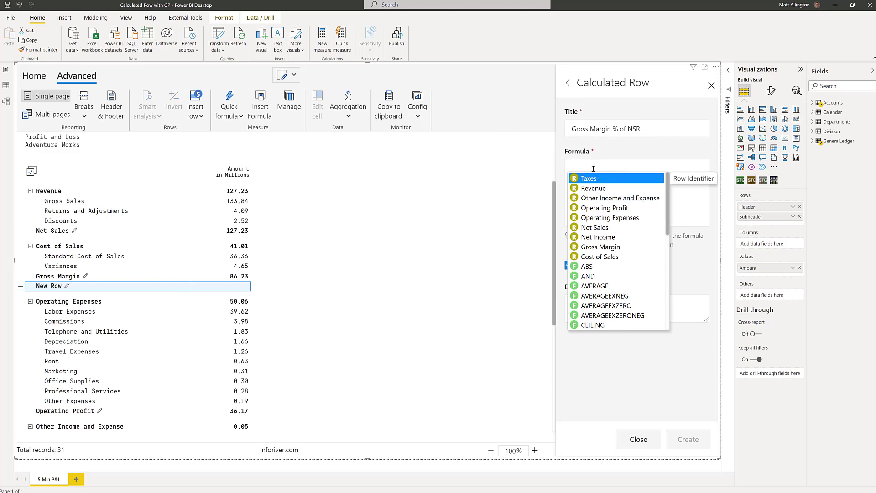
pyautogui.click(593, 168)
pyautogui.write('Gro')
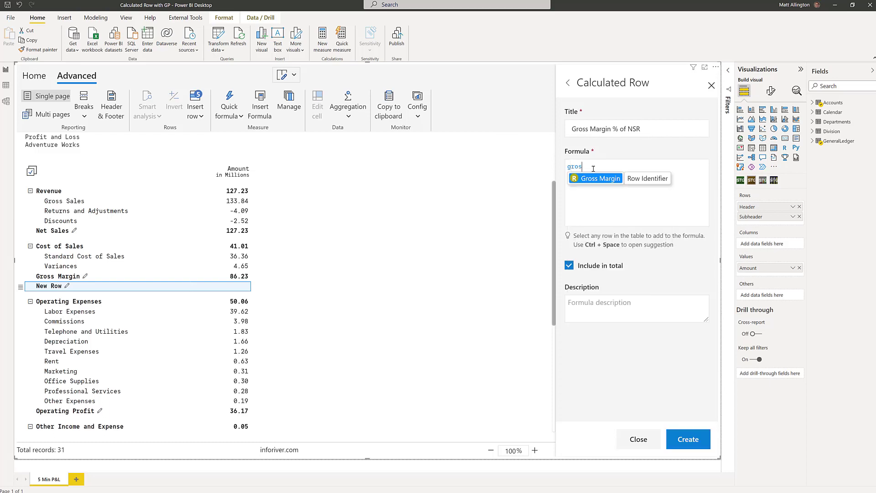
pyautogui.press('Return')
pyautogui.write('/ ')
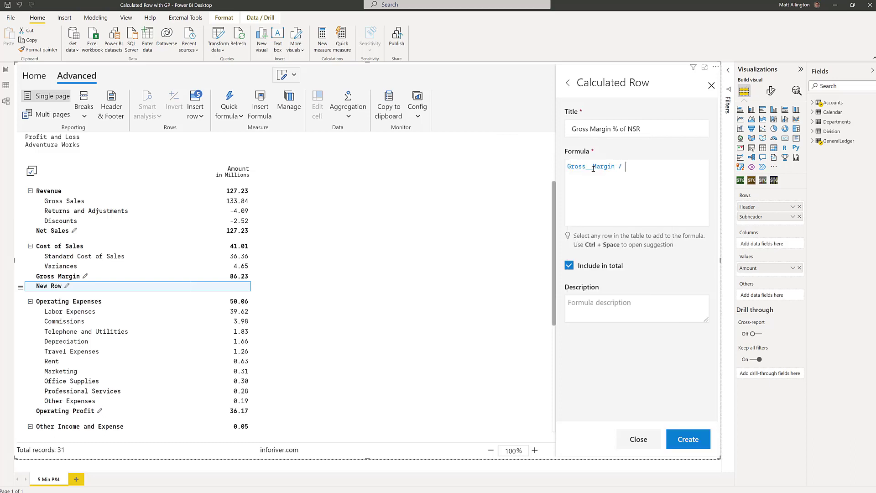
pyautogui.write('Net')
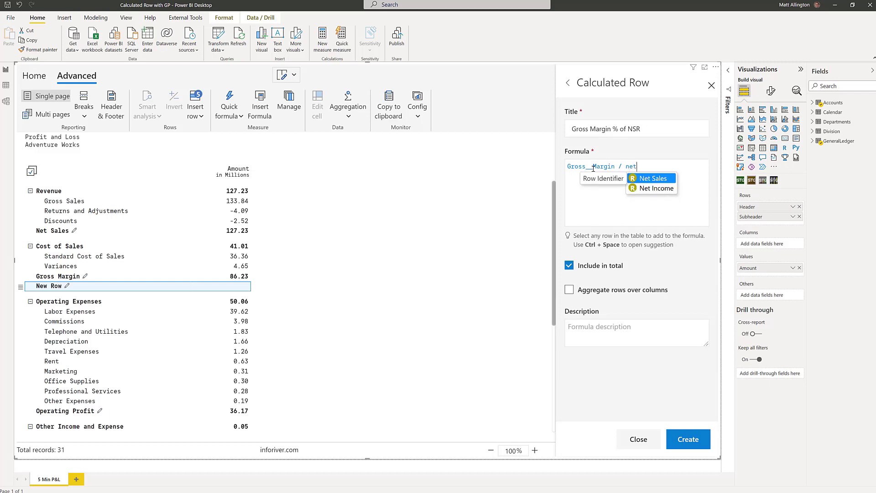
pyautogui.press('Return')
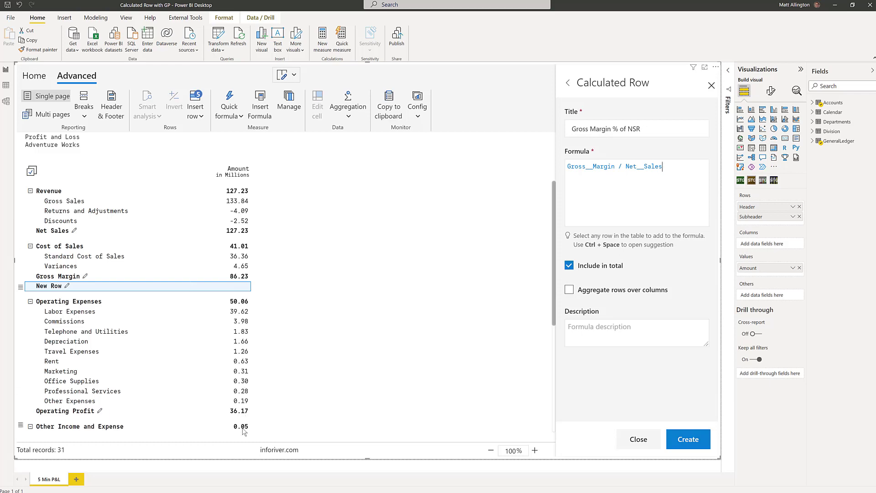
pyautogui.click(572, 268)
pyautogui.click(690, 442)
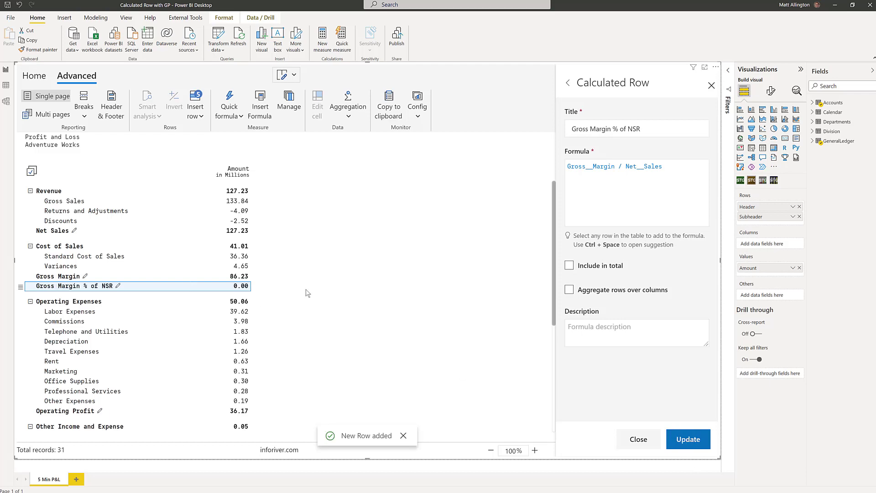
# Step: Insert a calculated row below Operating Profit titled 'OP % of NSR'
pyautogui.scroll(-2, 107, 363)
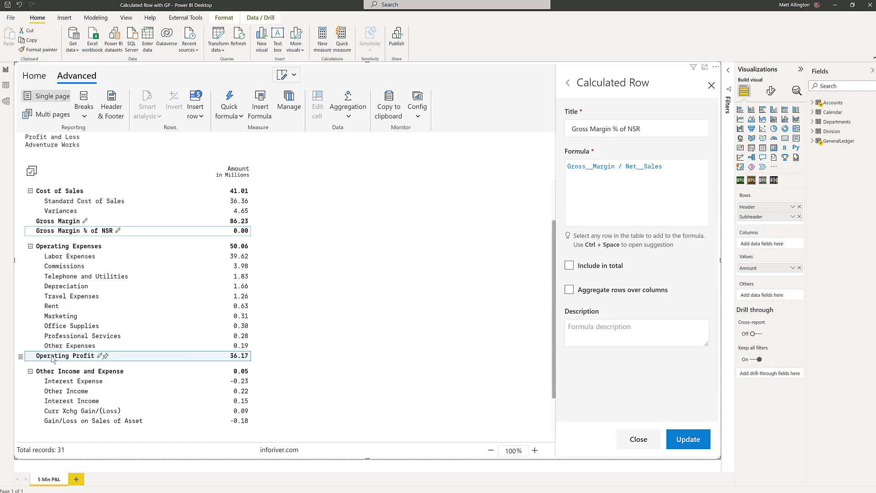
pyautogui.click(20, 356)
pyautogui.moveTo(58, 419)
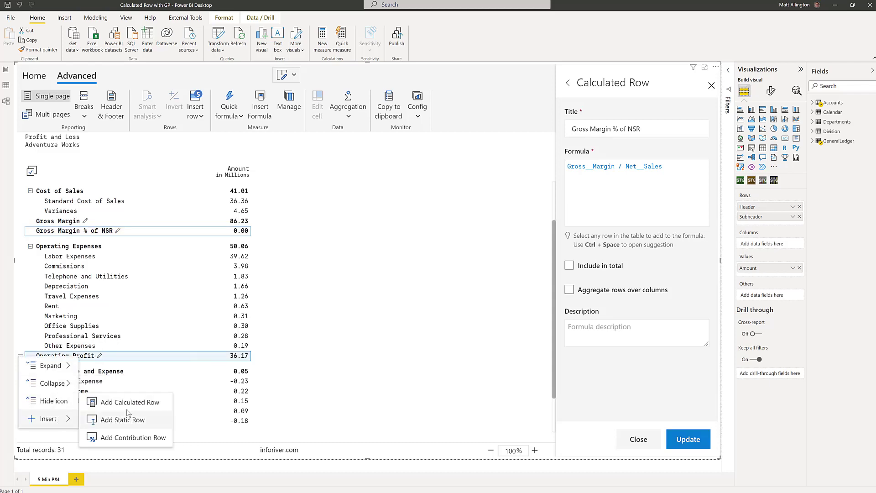
pyautogui.click(134, 402)
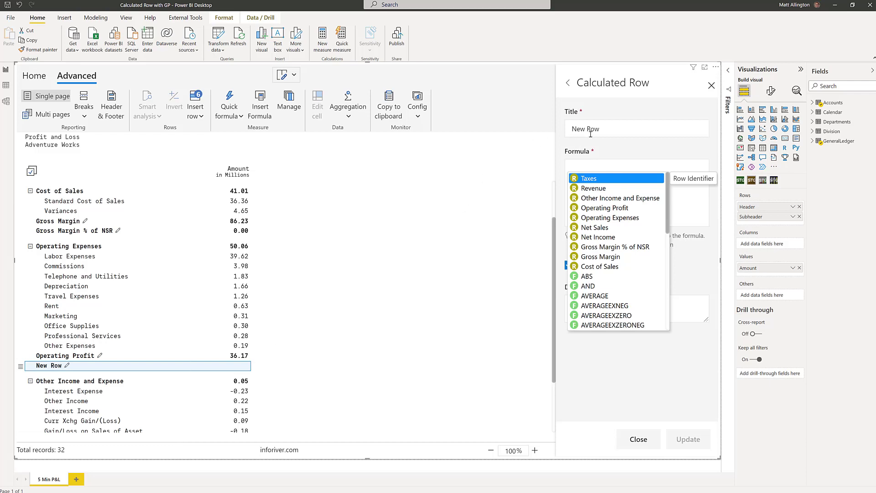
pyautogui.moveTo(599, 129); pyautogui.dragTo(518, 133)
pyautogui.write('OP % of NSROper')
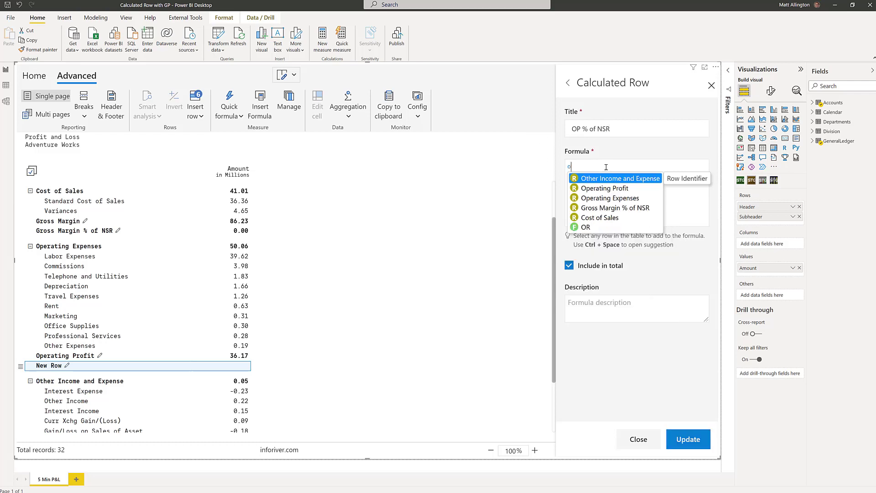
# Step: Define it as Operating Profit / Net Sales, excluded from totals, and apply it
pyautogui.press('Return')
pyautogui.write('/ Net')
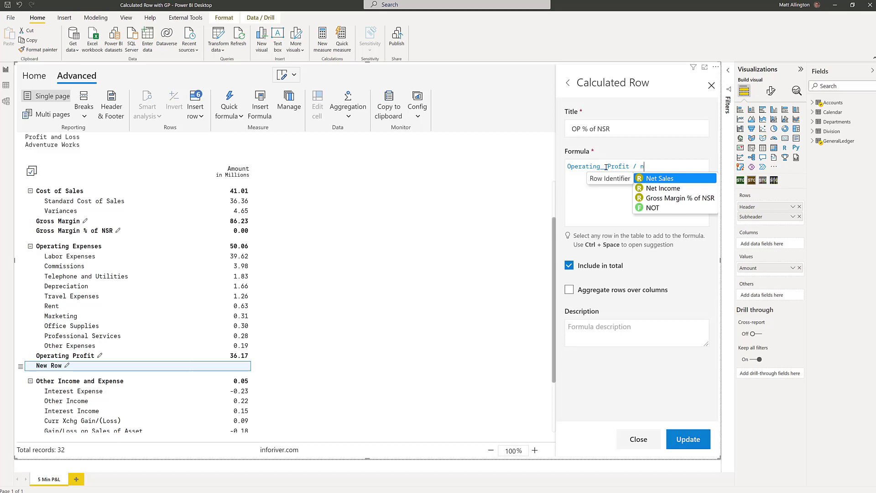
pyautogui.press('Return')
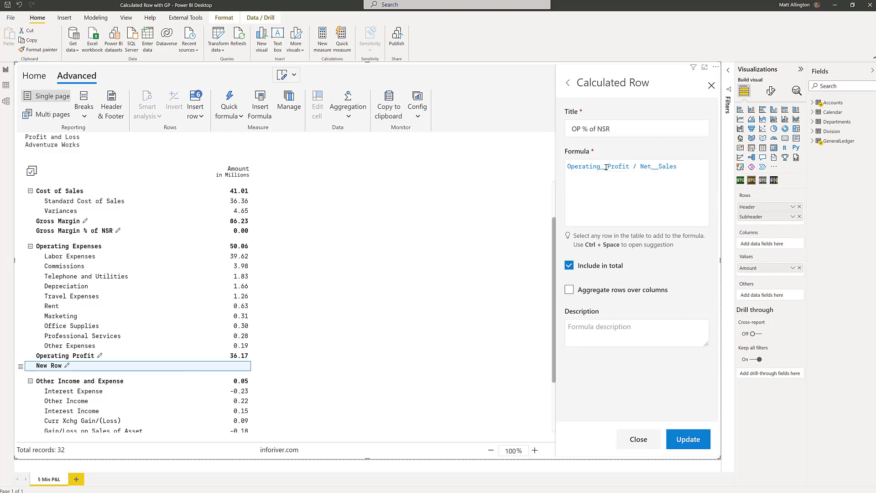
pyautogui.click(569, 266)
pyautogui.click(688, 446)
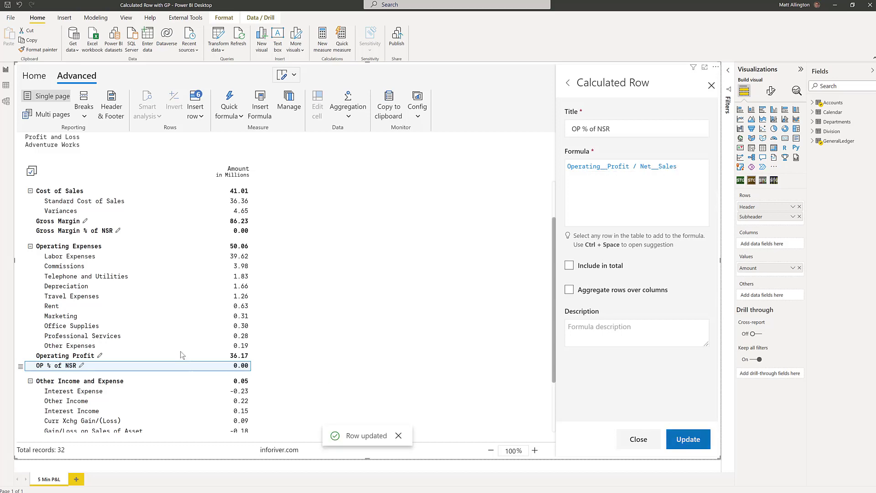
pyautogui.scroll(-2, 180, 351)
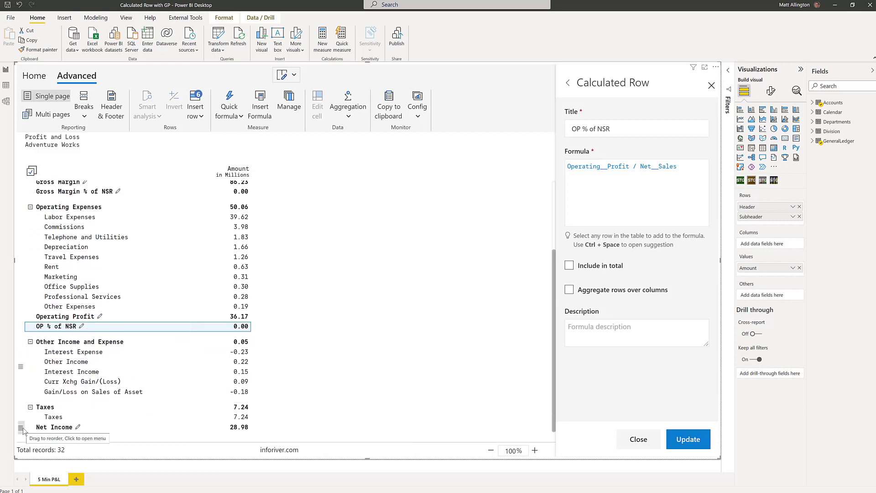
# Step: Insert a calculated row below Net Income titled 'Net Income % of NSR'
pyautogui.click(21, 429)
pyautogui.moveTo(63, 447)
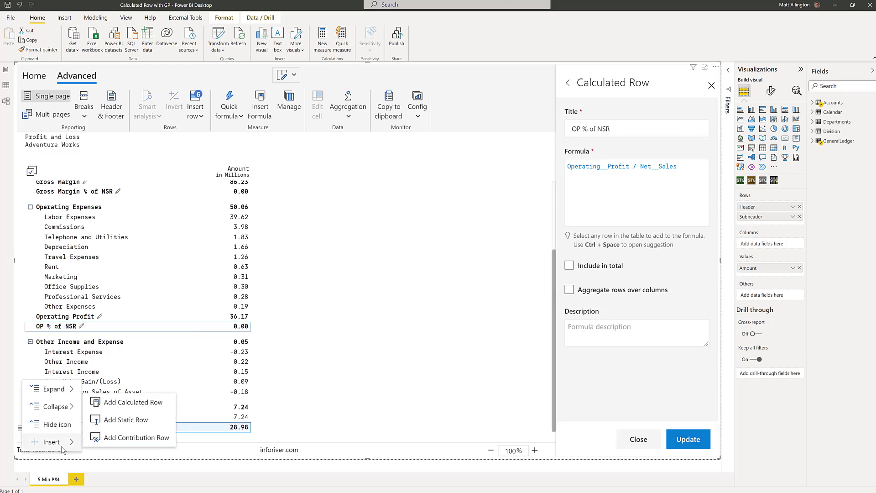
pyautogui.click(137, 404)
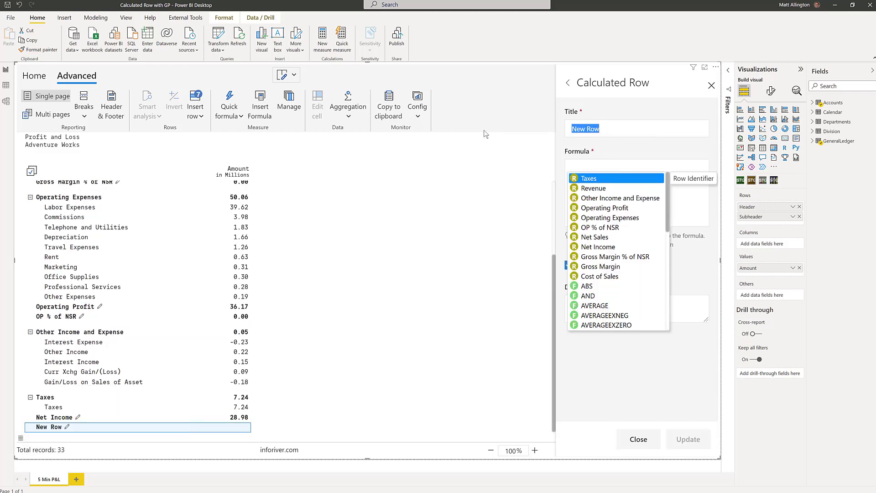
pyautogui.write('Net Income % of NSRNet')
# Step: Define it as Net Income / Net Sales, excluded from totals, apply it, and close the editor
pyautogui.press('Down')
pyautogui.press('Return')
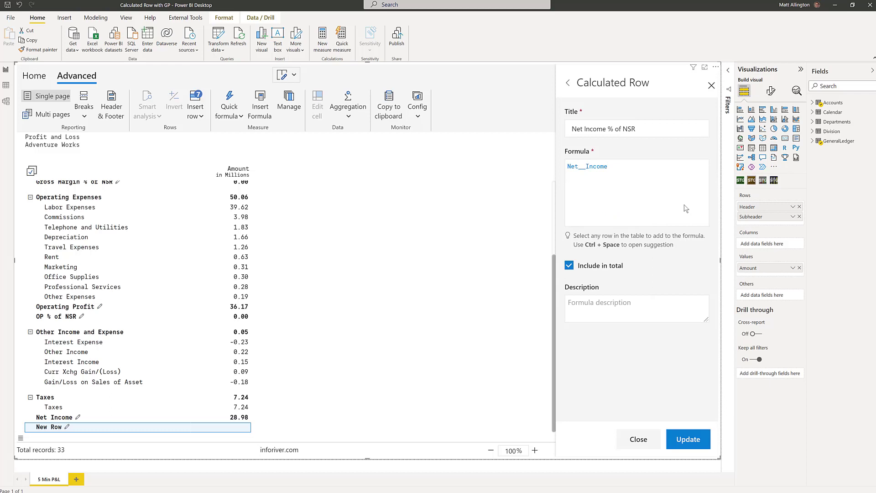
pyautogui.write('/Net')
pyautogui.press('Return')
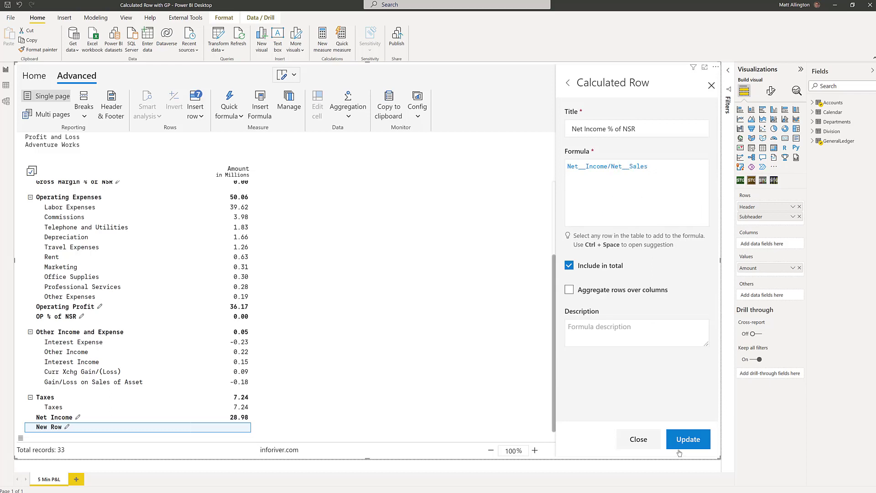
pyautogui.click(569, 266)
pyautogui.click(570, 266)
pyautogui.click(570, 267)
pyautogui.click(688, 439)
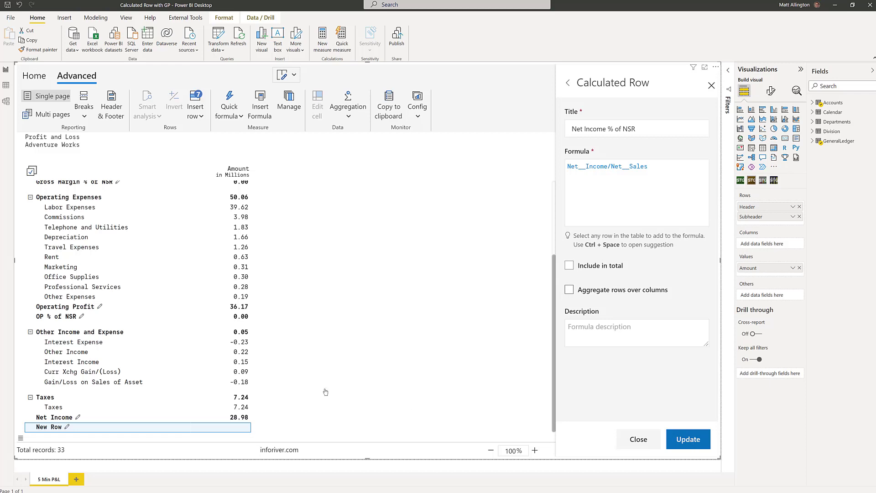
pyautogui.click(70, 320)
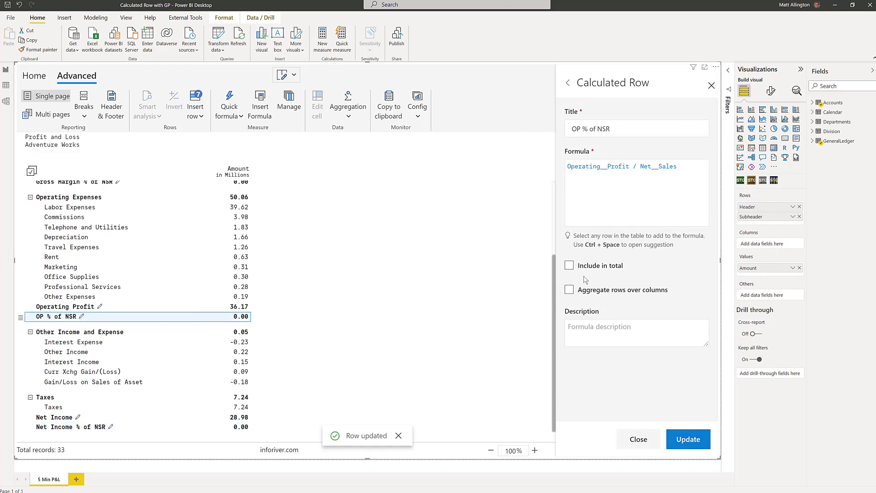
pyautogui.click(712, 86)
# Step: Format the three % of NSR values as percentages: 67.8%, 28.4% and 22.8%
pyautogui.scroll(2, 265, 241)
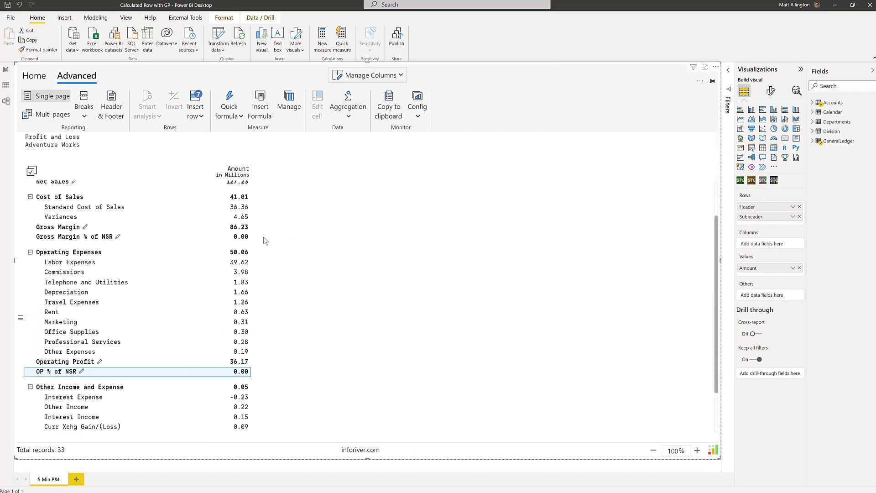
pyautogui.click(654, 451)
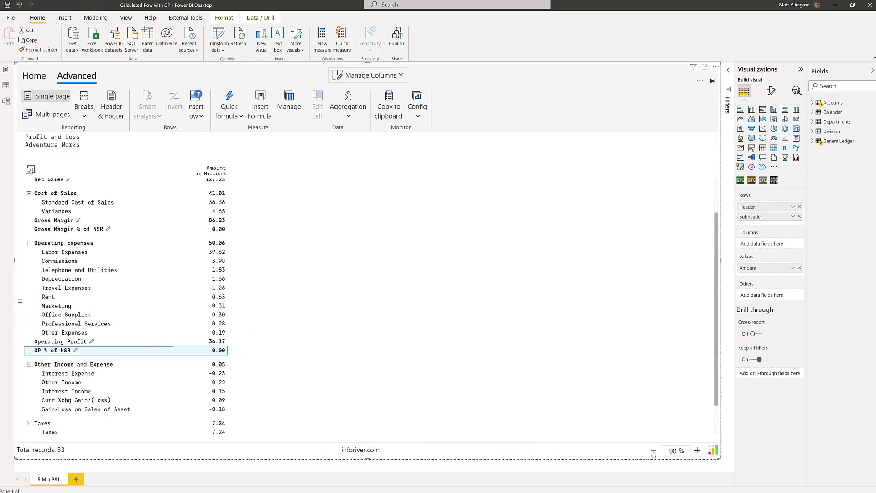
pyautogui.scroll(-1, 438, 410)
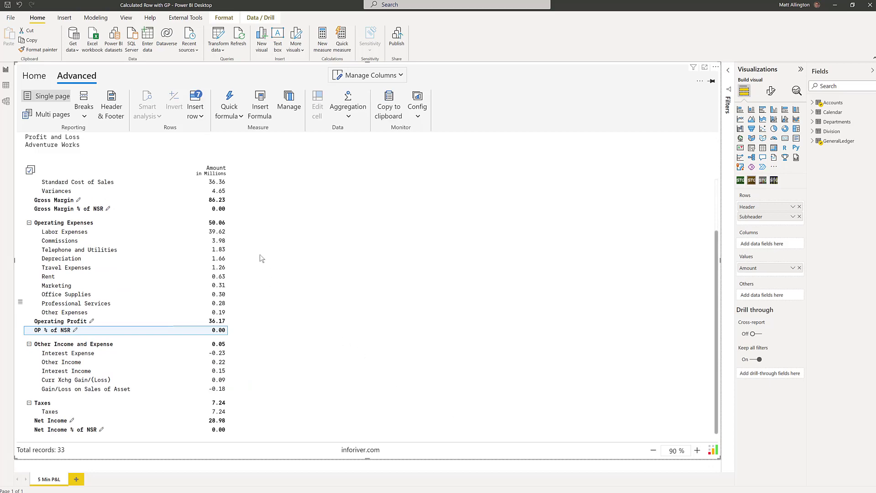
pyautogui.click(212, 209)
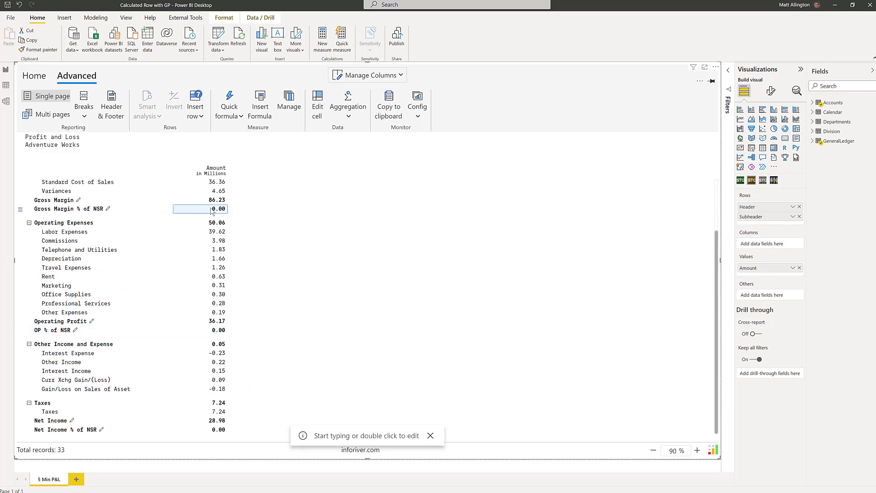
pyautogui.keyDown('ctrl'); pyautogui.click(216, 334); pyautogui.keyUp('ctrl')
pyautogui.keyDown('ctrl'); pyautogui.click(222, 430); pyautogui.keyUp('ctrl')
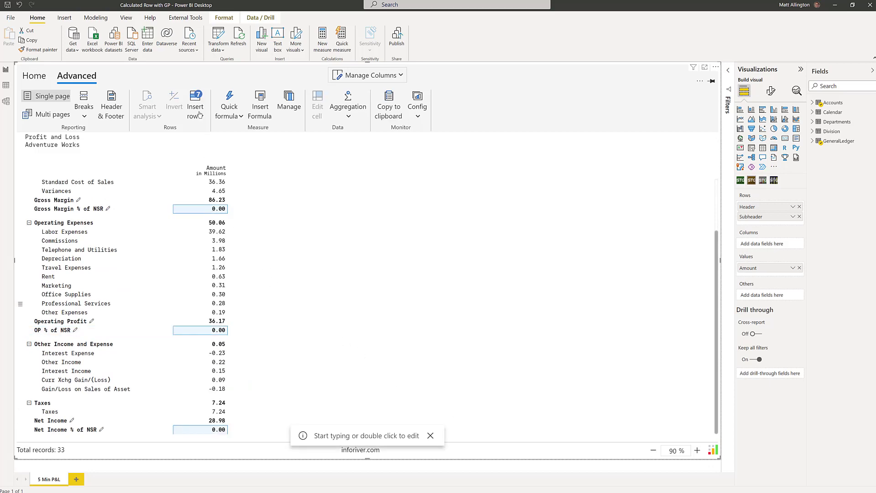
pyautogui.click(43, 82)
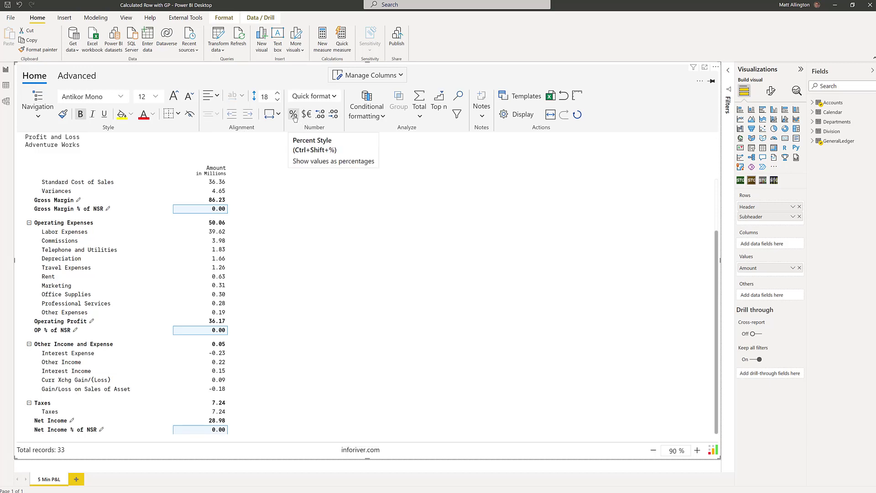
pyautogui.click(294, 117)
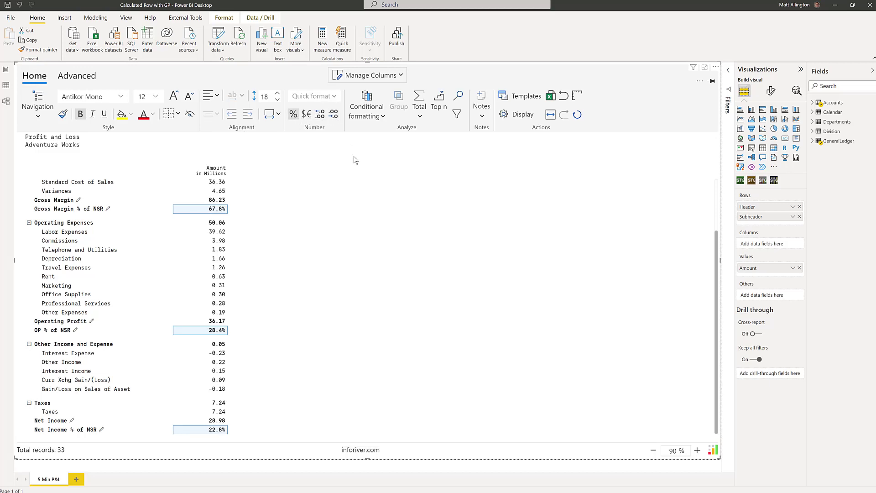